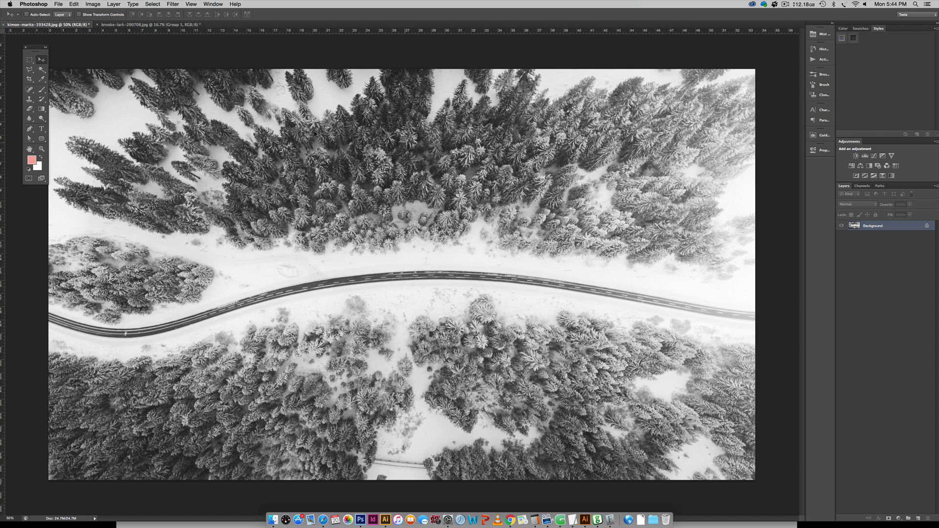
Look at the two open photos, the breakfast tray and the snowy forest road, and finish on the forest photo.
click(149, 25)
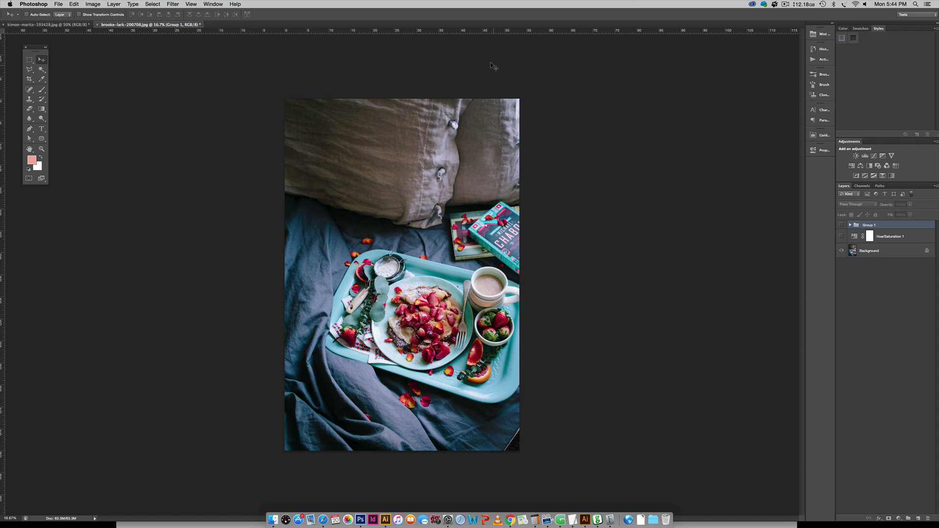
click(64, 25)
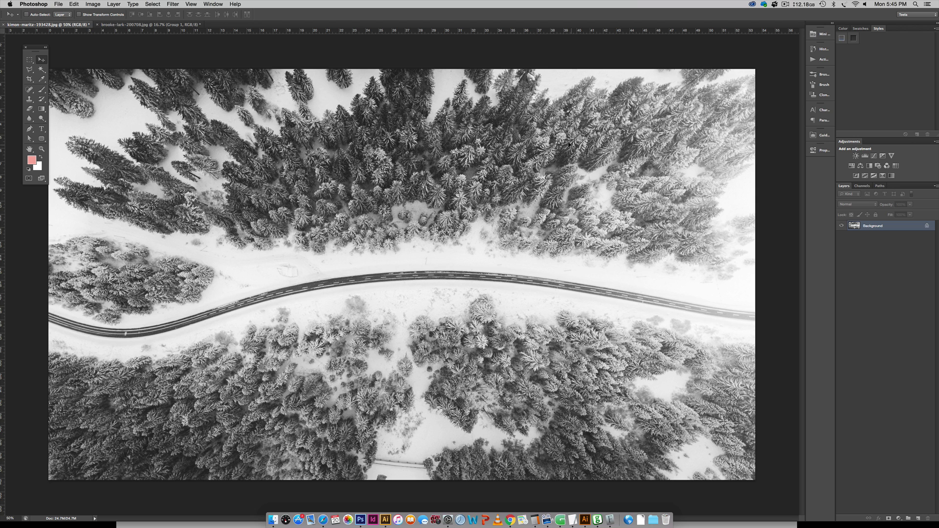
key(ctrl+Tab)
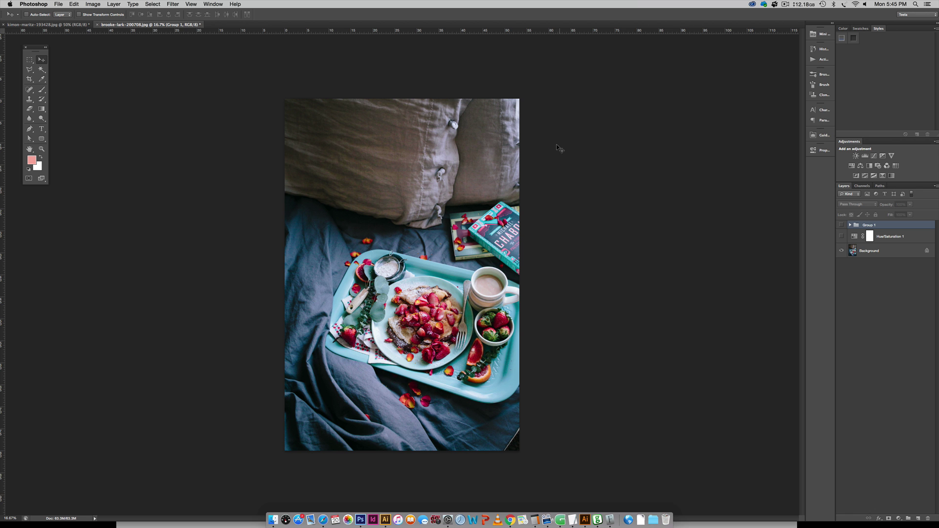
click(76, 26)
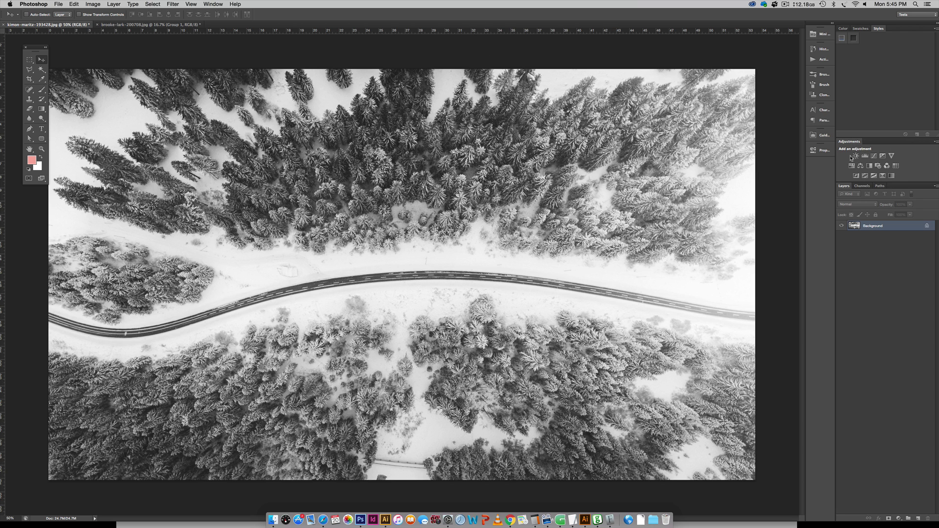
Add a Levels adjustment layer to the snowy forest photo and move the black input point inward to deepen the shadows.
click(206, 3)
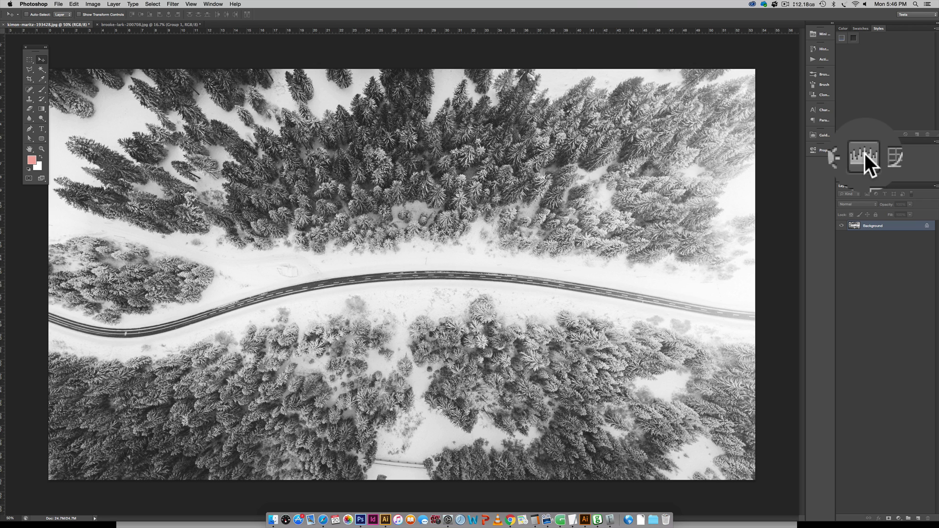
click(864, 156)
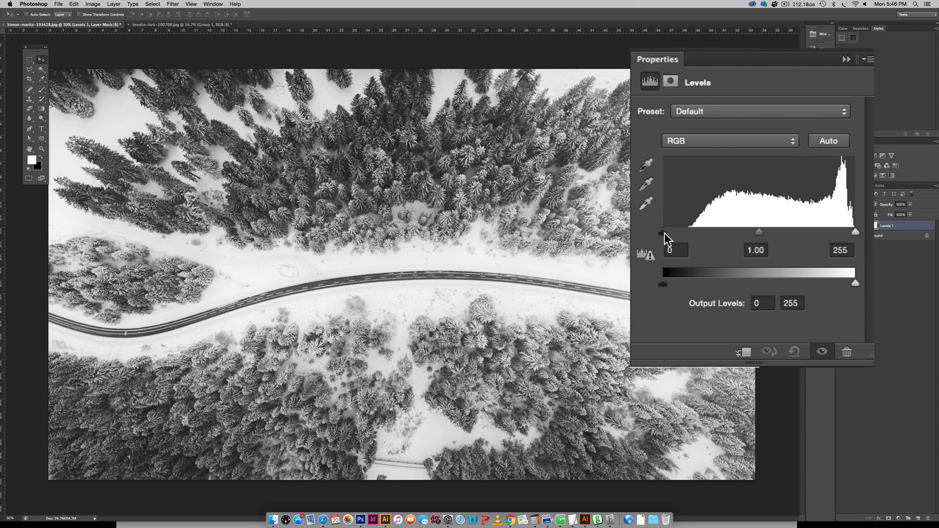
mouse_move(664, 233)
mouse_down()
mouse_move(685, 231)
mouse_move(674, 224)
mouse_up()
drag(670, 225, 671, 223)
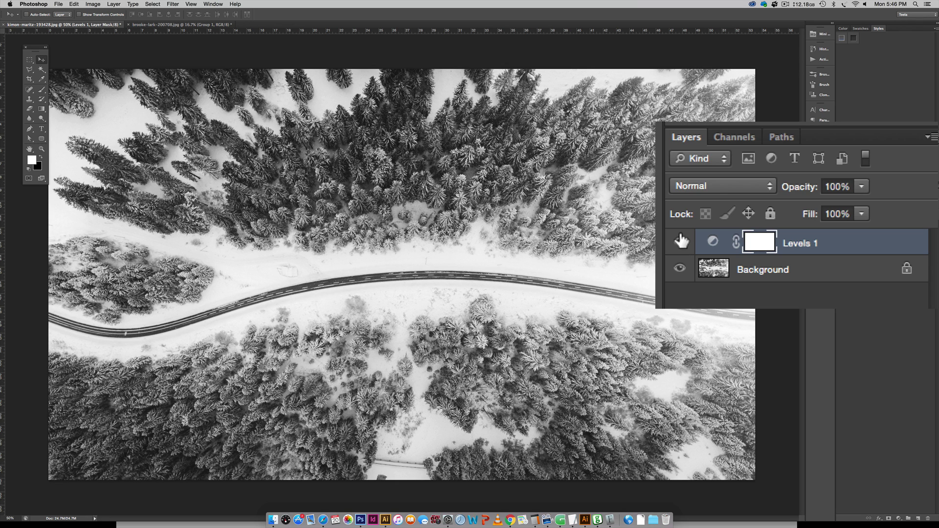
Compare the forest photo with and without the Levels adjustment, and move its white input point slightly inward to brighten the highlights.
click(680, 240)
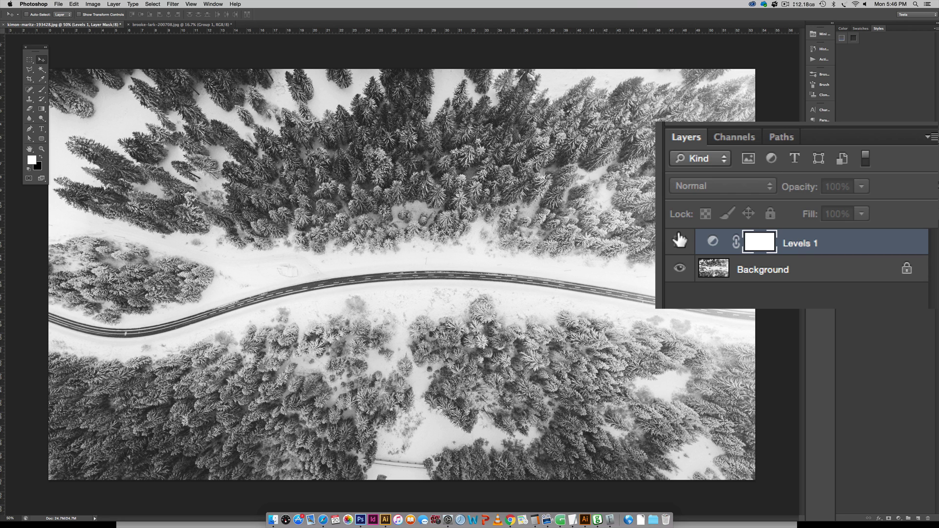
click(679, 240)
click(680, 240)
click(679, 240)
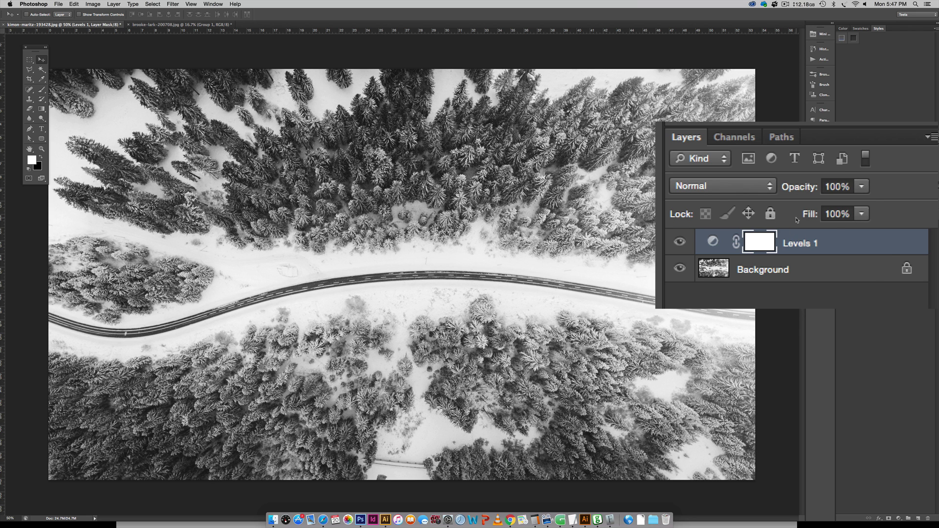
drag(796, 220, 794, 219)
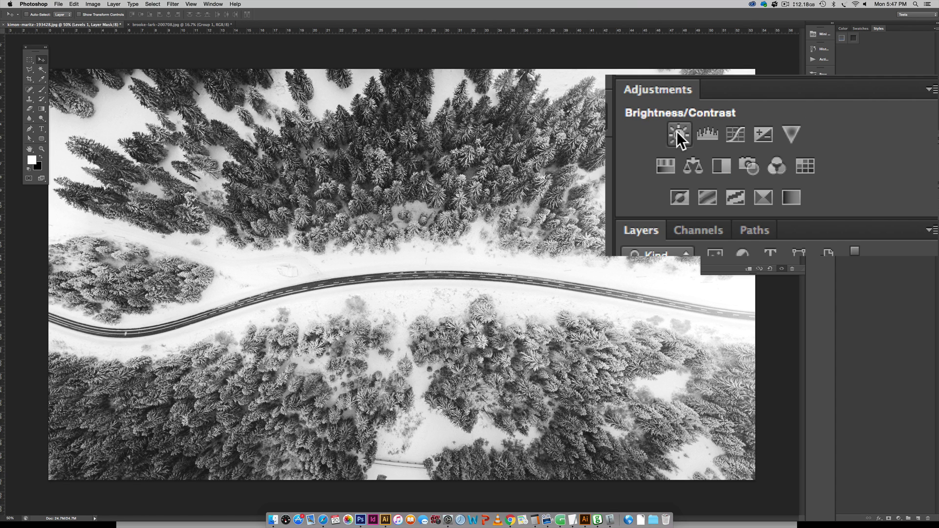
Add a Brightness/Contrast adjustment layer to the forest photo with contrast at about 16 and brightness at about 8.
click(856, 156)
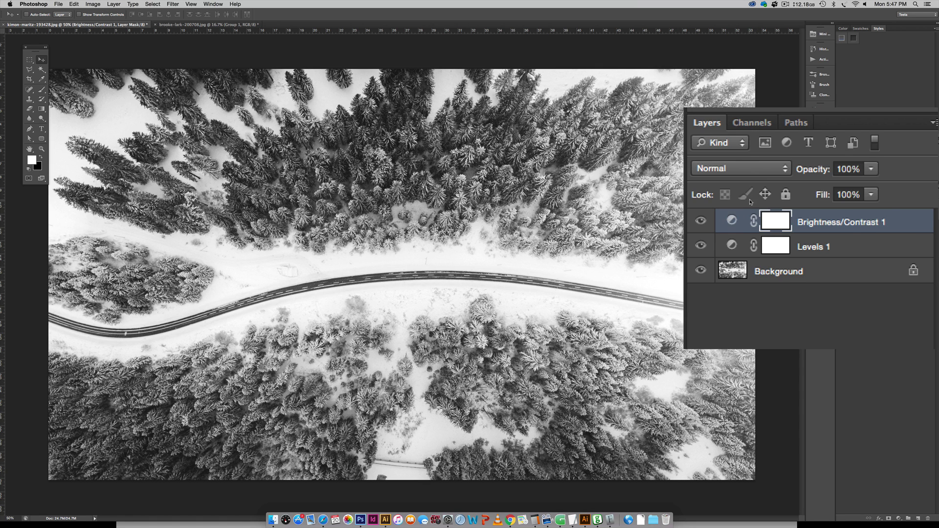
drag(747, 187, 754, 187)
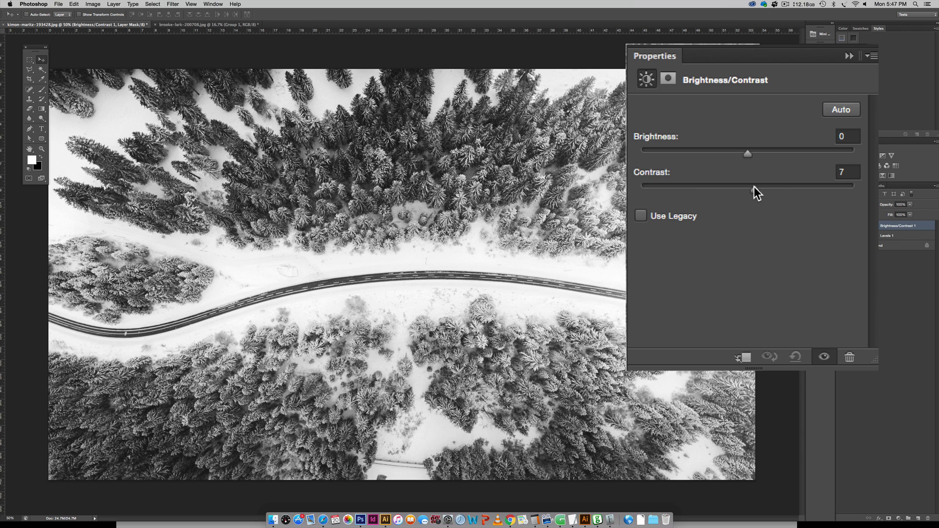
mouse_move(753, 186)
mouse_down()
mouse_move(761, 186)
mouse_move(758, 199)
mouse_move(751, 186)
mouse_move(780, 186)
mouse_move(772, 186)
mouse_up()
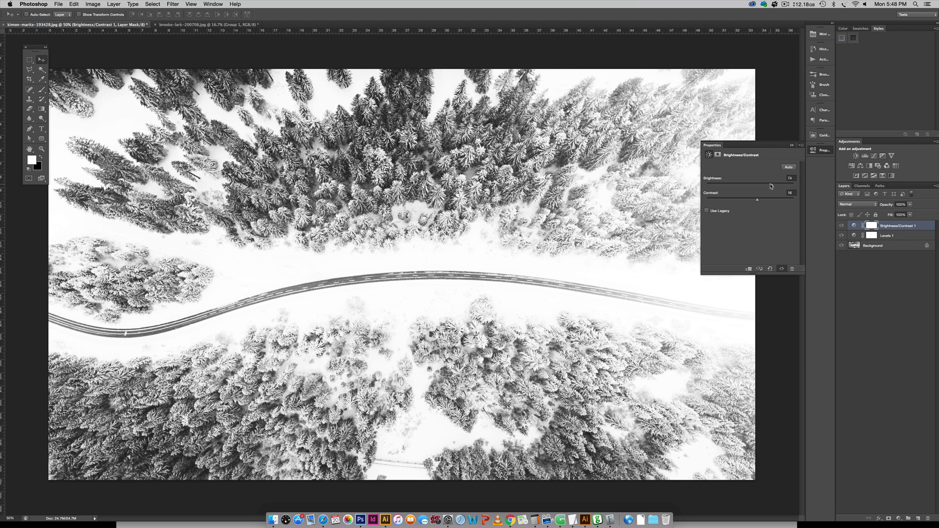
drag(771, 186, 752, 183)
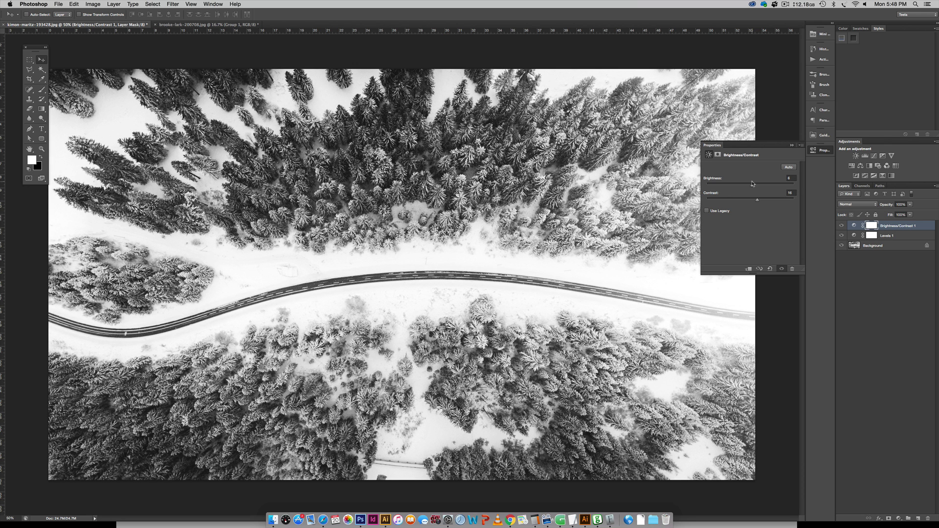
Compare the forest photo with the adjustment layers hidden and shown, leaving them visible, and collapse the adjustment settings.
click(841, 225)
click(840, 226)
click(841, 225)
click(840, 225)
click(841, 227)
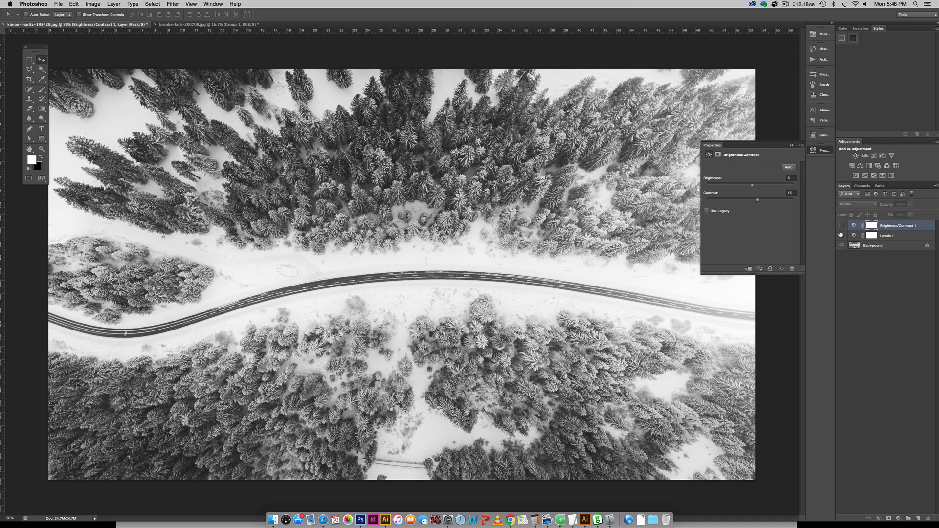
click(841, 225)
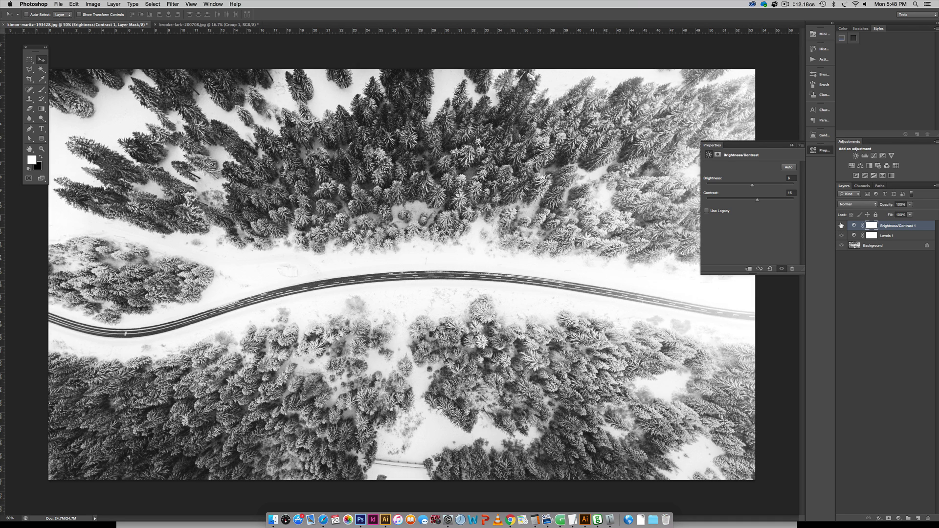
click(792, 145)
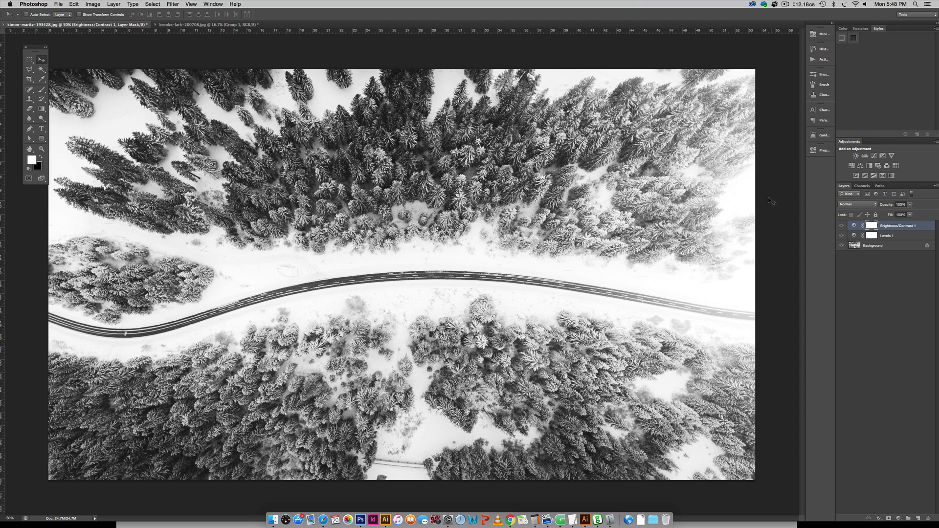
In the breakfast tray photo, compare the flat Hue/Saturation conversion with the black-and-white version in Group 1.
click(205, 24)
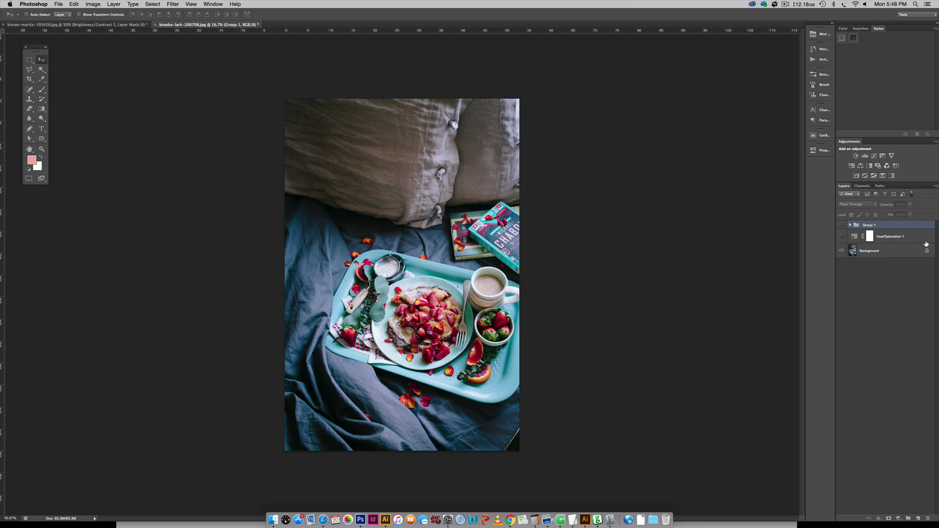
click(842, 238)
click(841, 236)
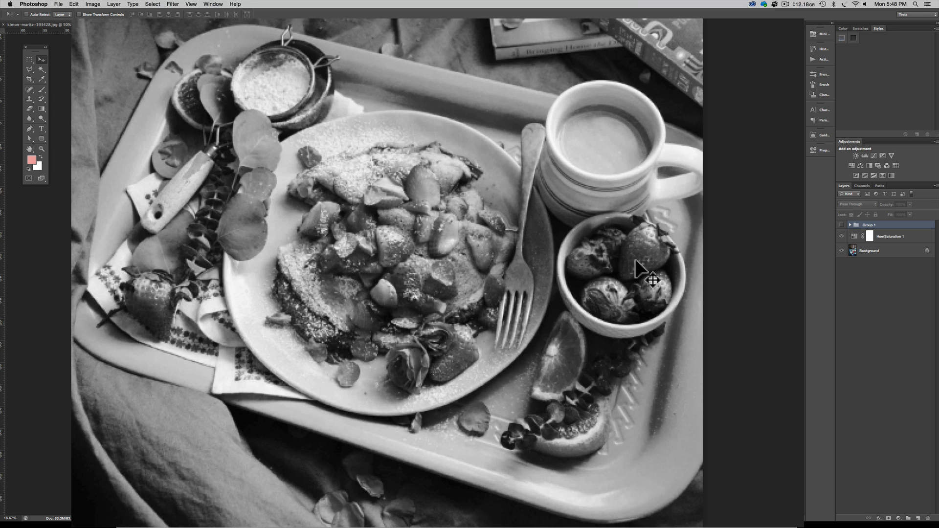
click(841, 225)
click(841, 236)
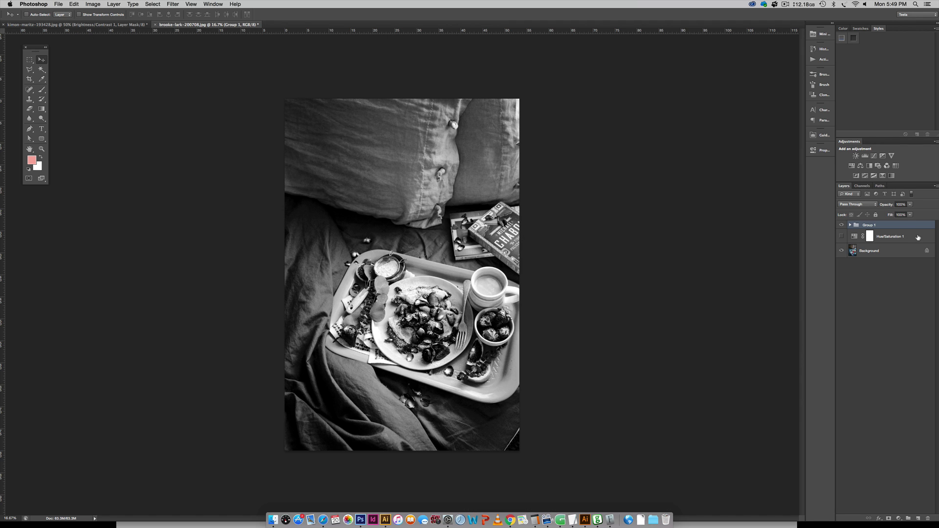
Replace Group 1 and the Hue/Saturation layer with a new Black & White adjustment layer, and compare it with the colour original.
shift+click(916, 237)
drag(917, 236, 927, 517)
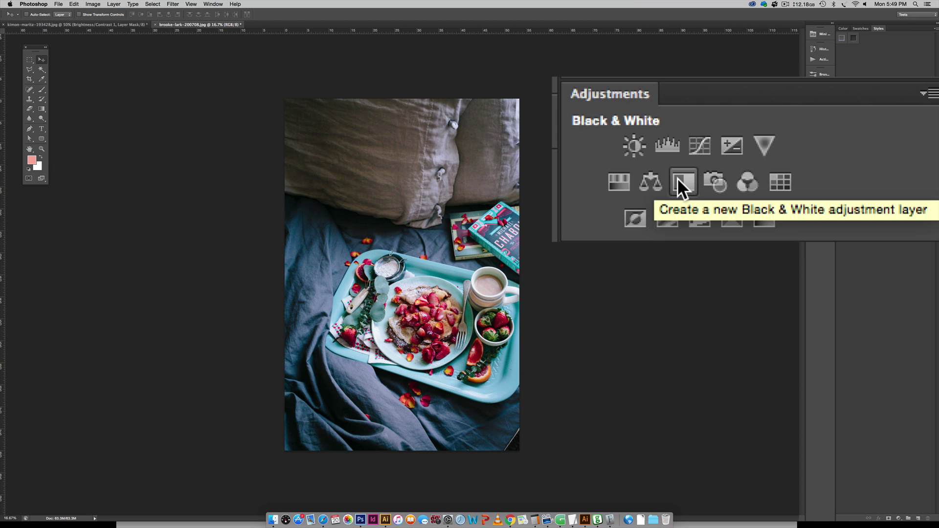
click(869, 166)
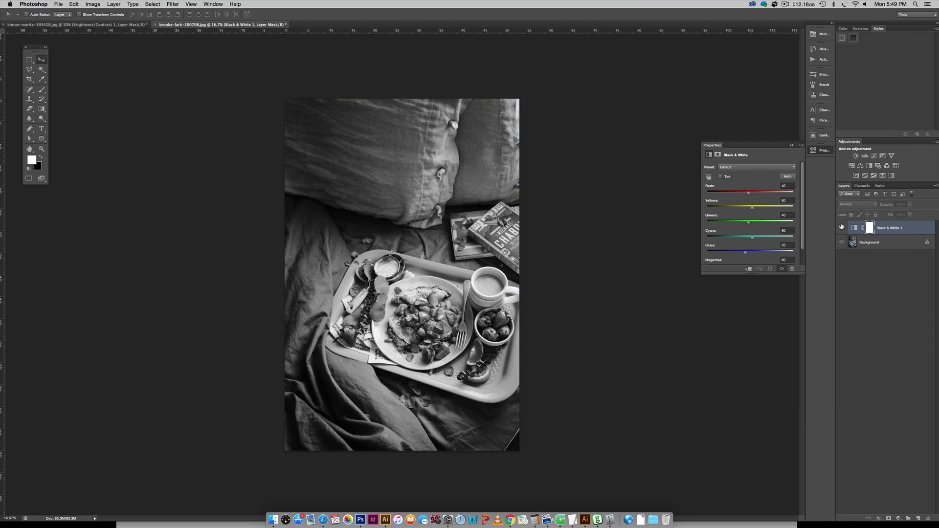
click(841, 227)
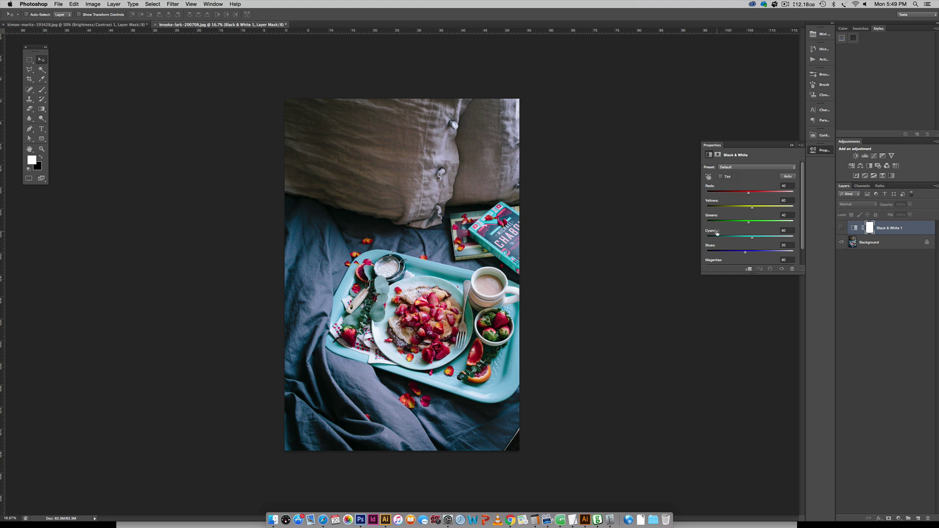
click(841, 228)
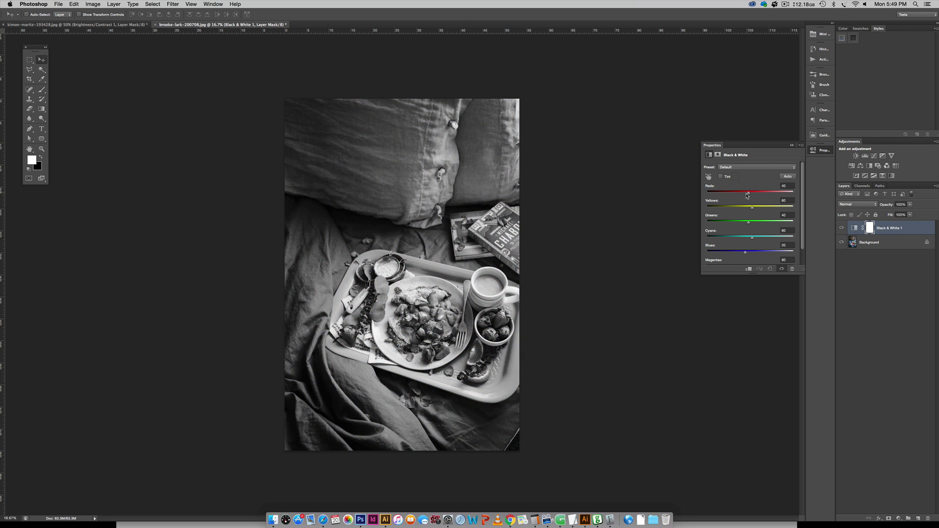
Set Reds to 0 in the Black & White adjustment to darken the fruit, checking against the colour original.
drag(748, 195, 719, 167)
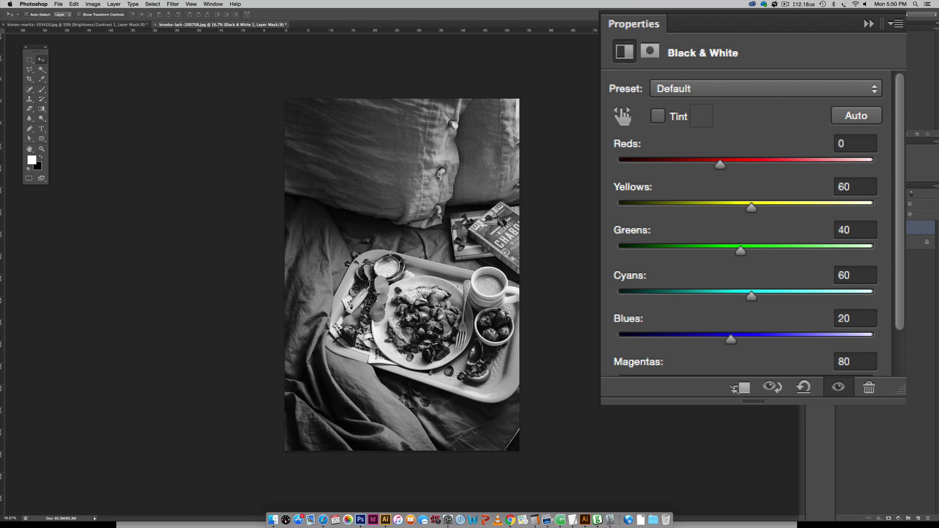
click(841, 227)
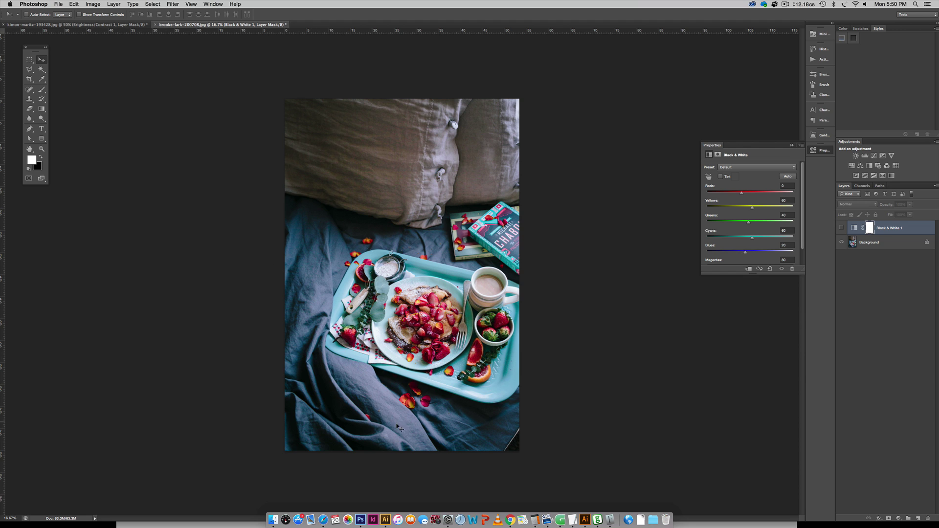
click(841, 227)
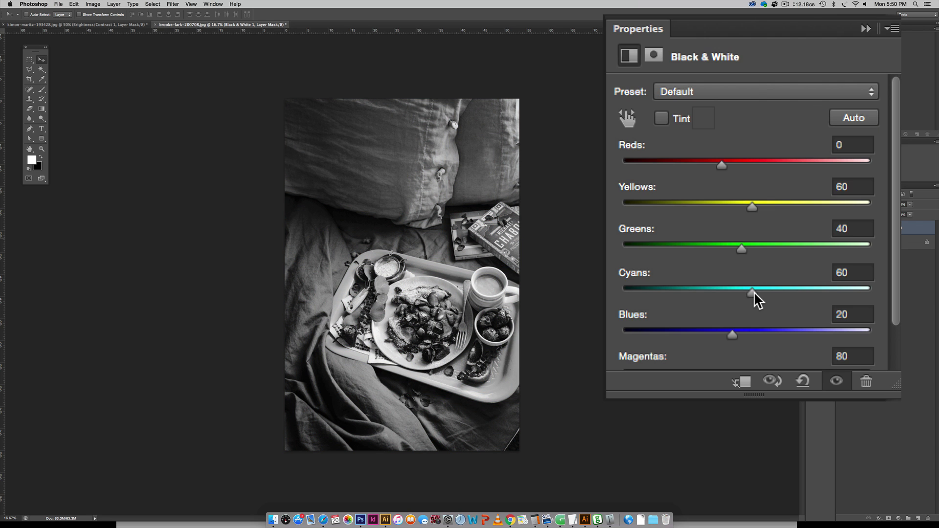
Set Cyans to 100 and Blues to -87 in the Black & White adjustment, and compare the result with the colour original.
drag(752, 292, 772, 294)
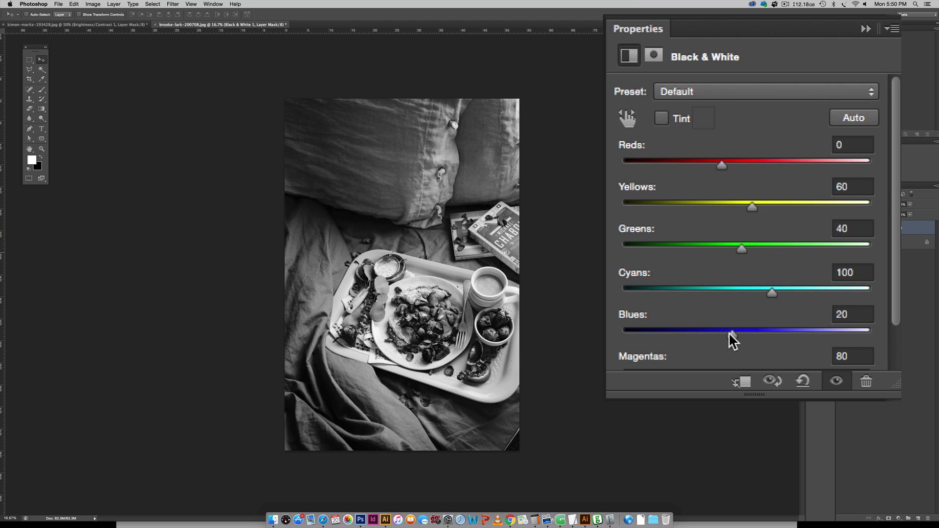
drag(732, 336, 685, 332)
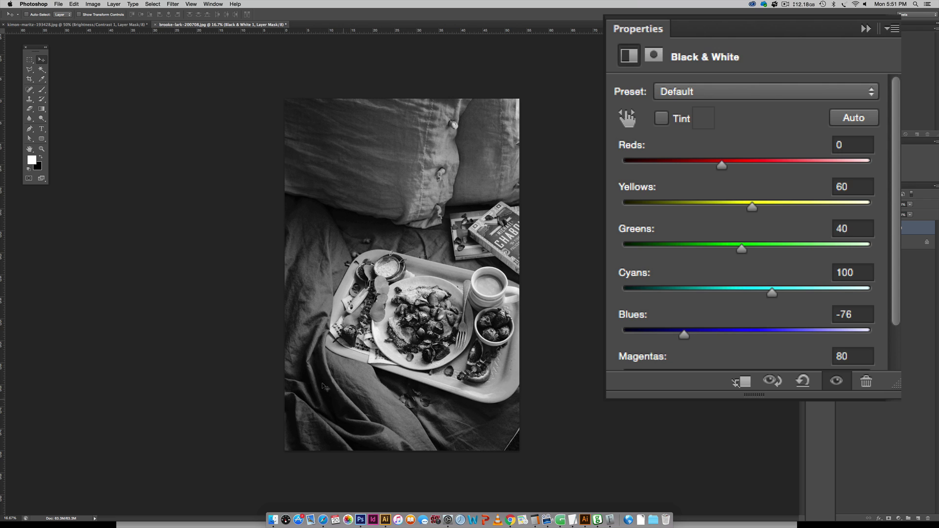
drag(685, 334, 678, 333)
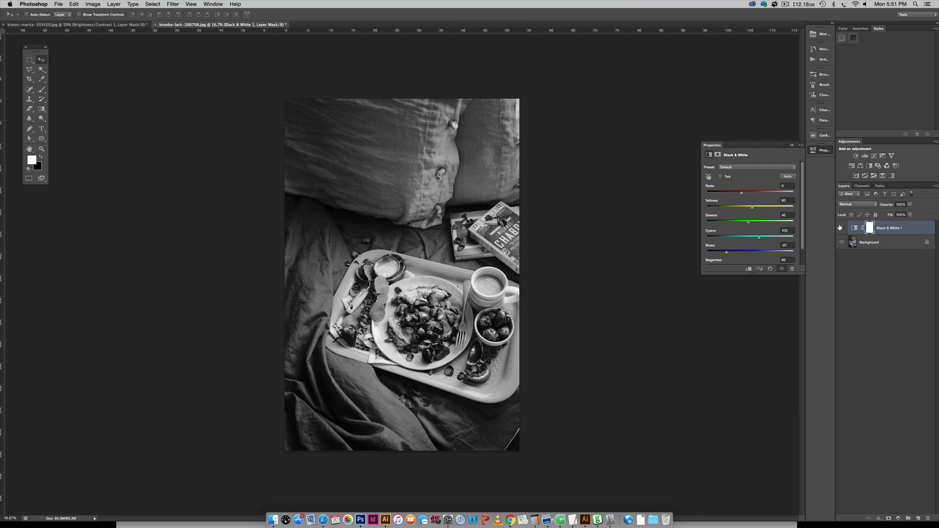
key(backslash)
click(841, 228)
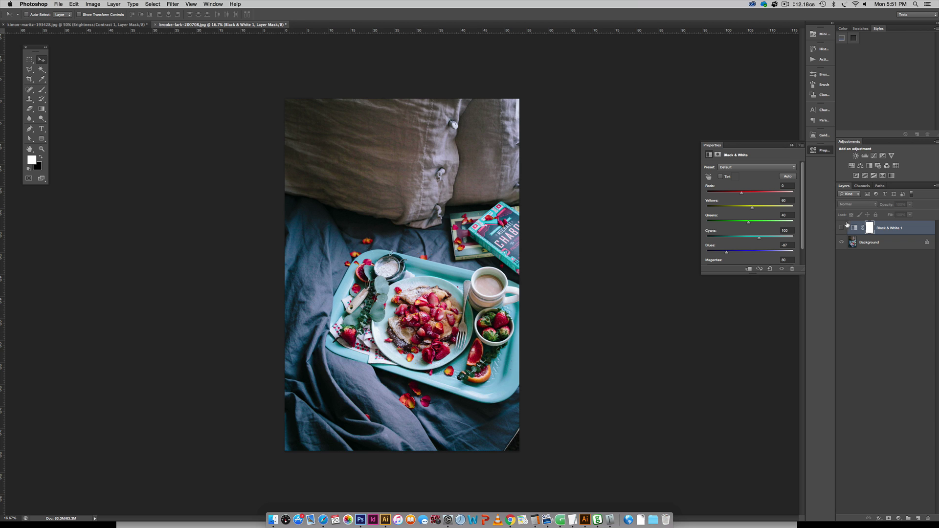
click(842, 227)
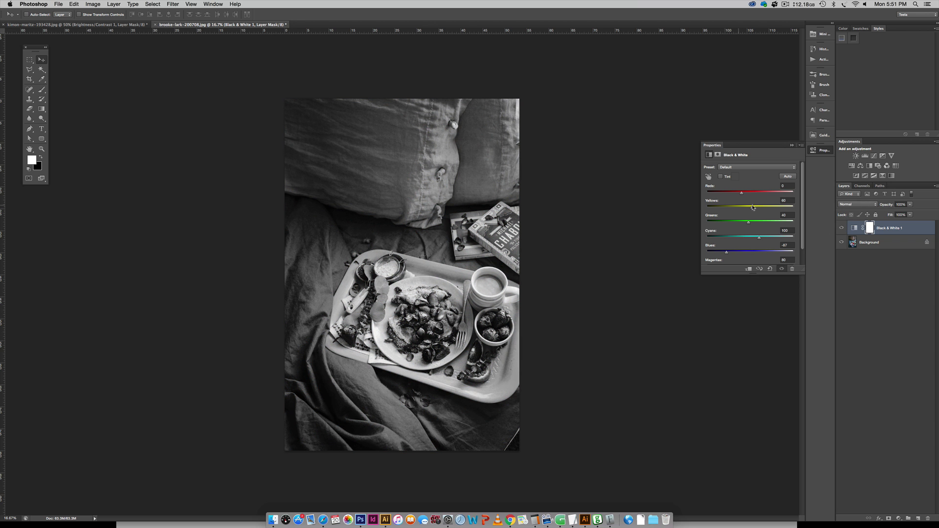
Set Yellows to 124 and Greens to 88 in the Black & White adjustment, checking against the colour original.
drag(754, 208, 785, 208)
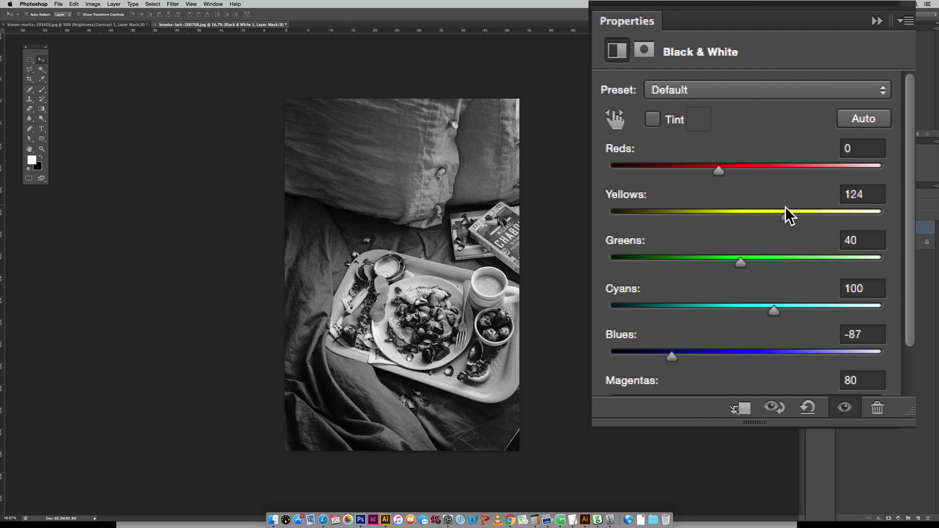
click(841, 227)
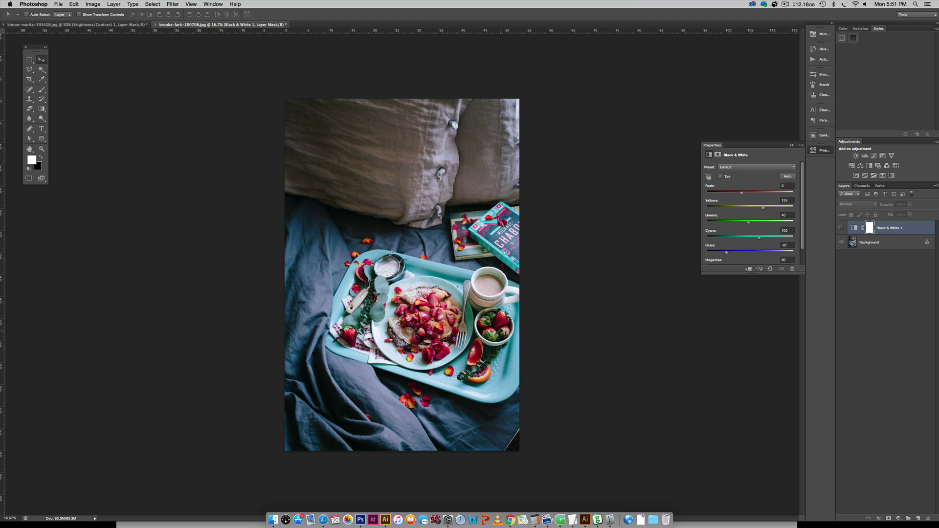
click(841, 225)
drag(744, 223, 763, 244)
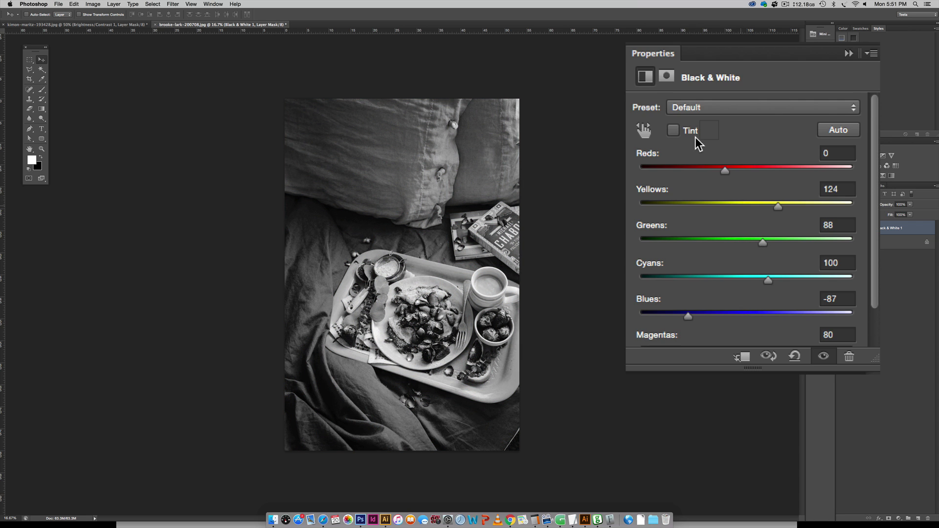
Set Reds to -13 in the Black & White adjustment, and add a Levels adjustment with black input 7 and white input 240.
drag(726, 170, 718, 169)
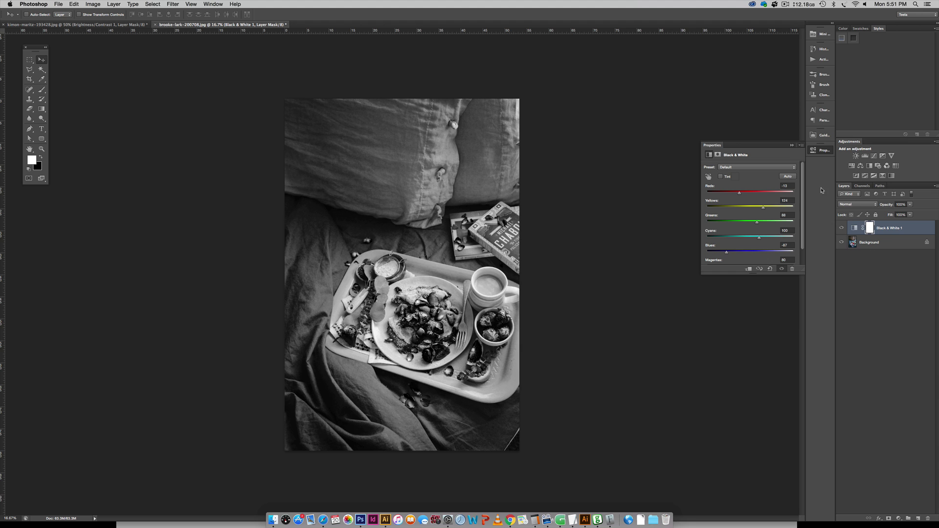
click(865, 156)
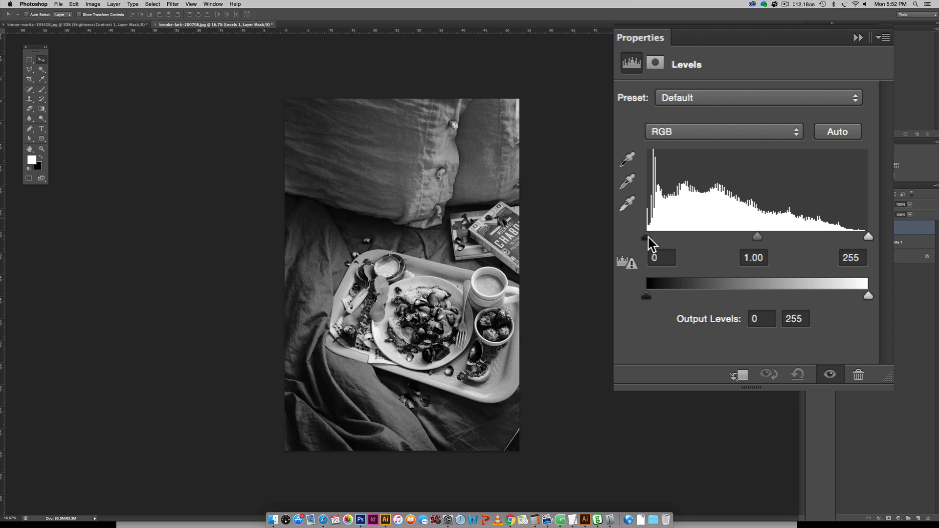
mouse_move(648, 236)
mouse_down()
mouse_move(665, 236)
mouse_move(652, 236)
mouse_up()
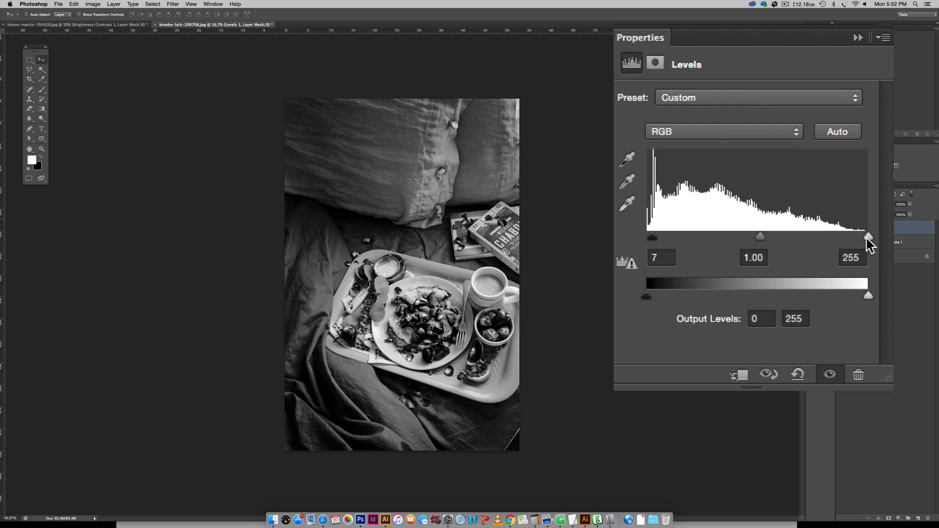
drag(867, 239, 856, 238)
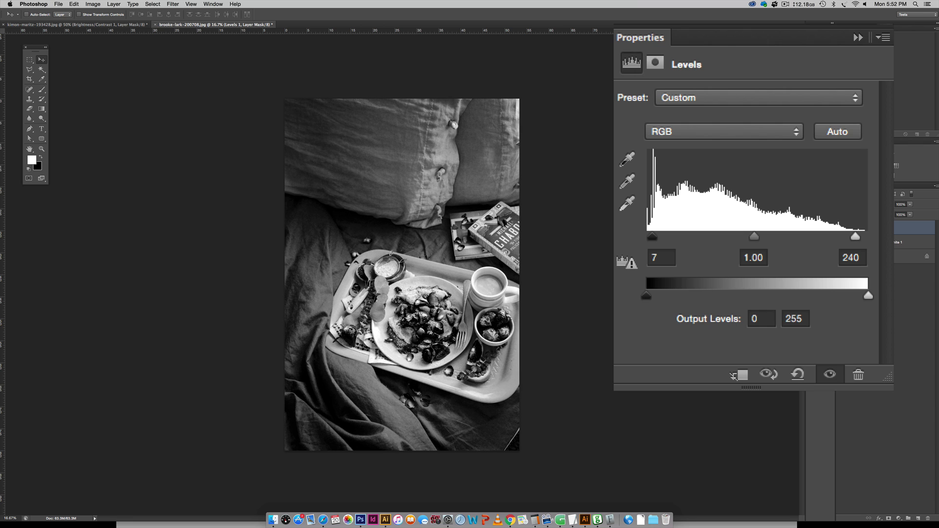
click(856, 156)
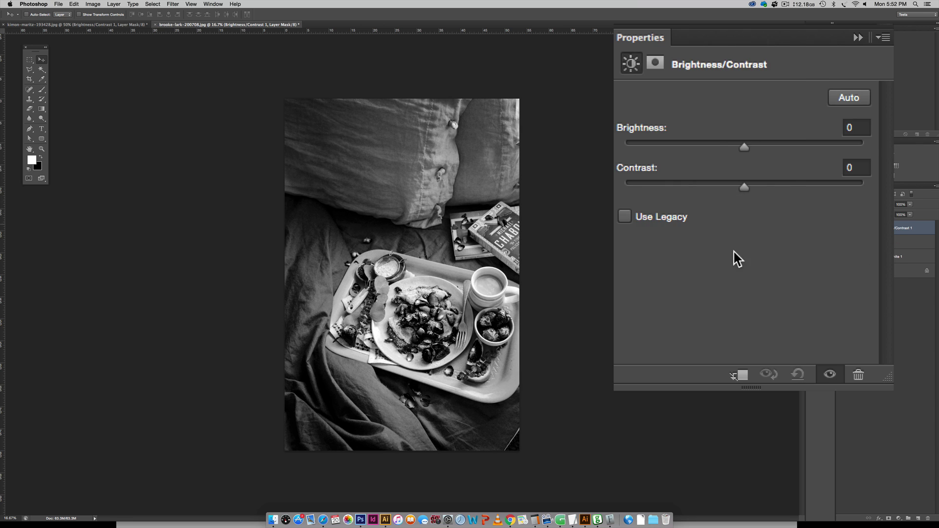
drag(757, 201, 754, 202)
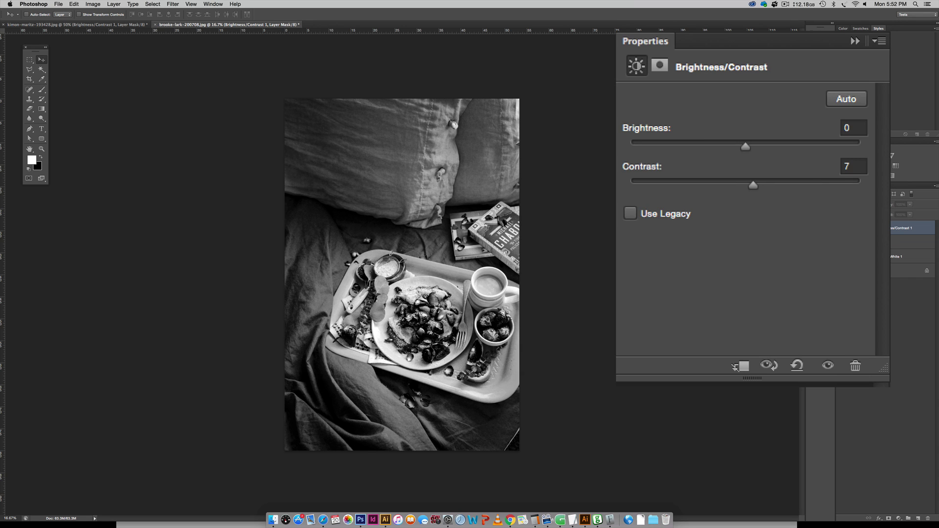
drag(916, 230, 928, 518)
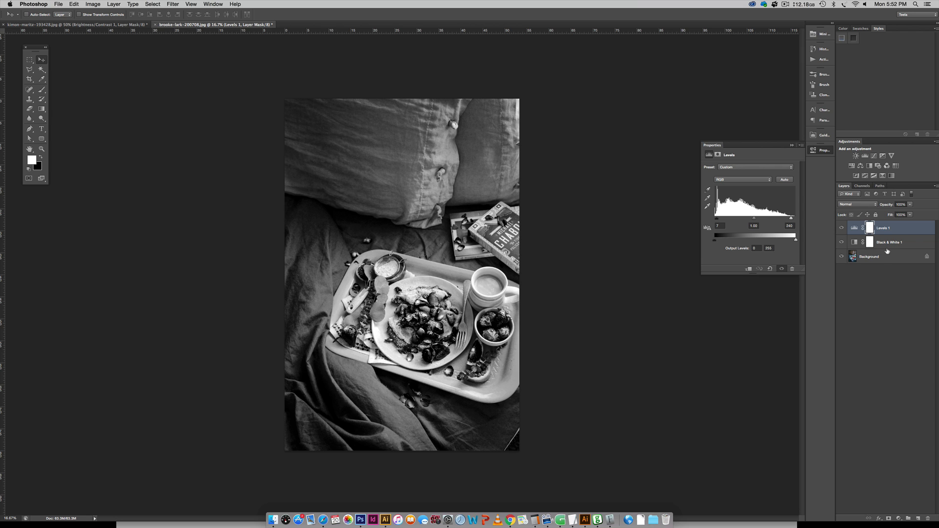
Group the Levels and Black & White layers, and toggle the group's visibility to compare it with the colour original, leaving it hidden.
shift+click(910, 242)
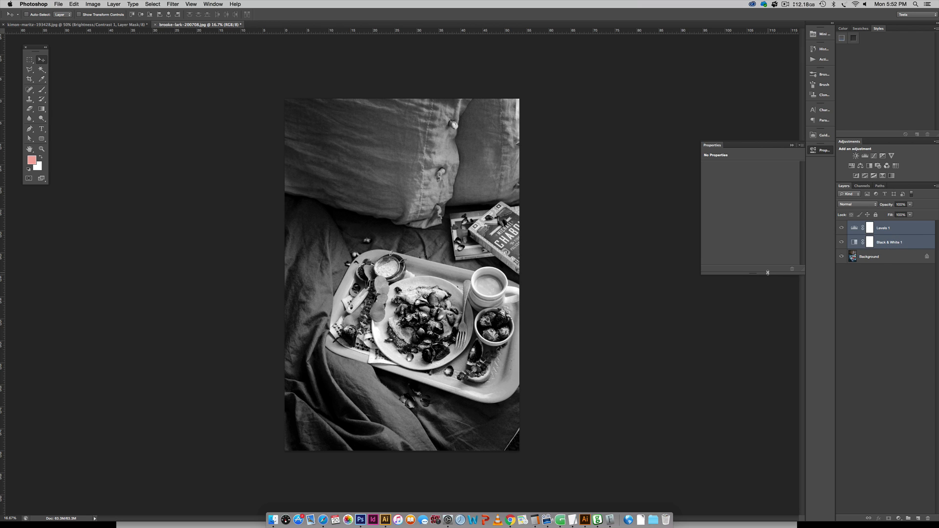
key(super+g)
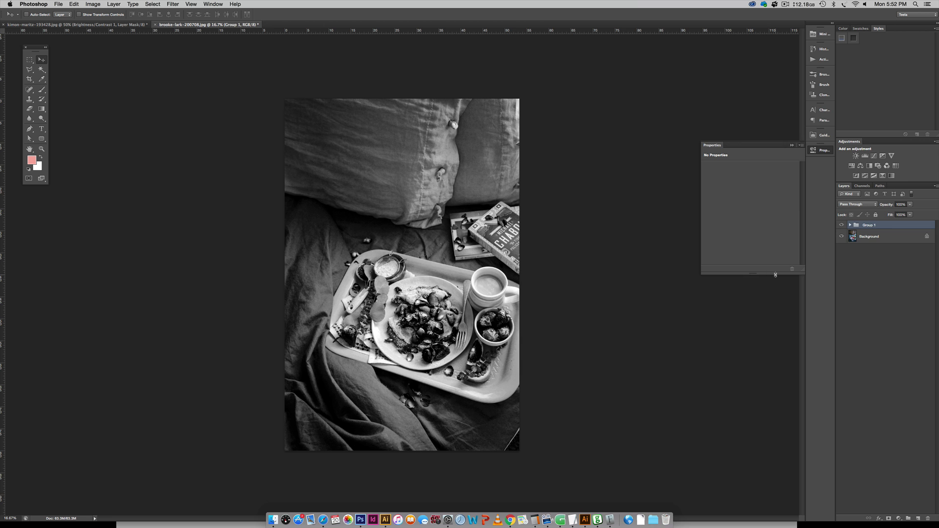
click(841, 225)
click(841, 224)
click(841, 225)
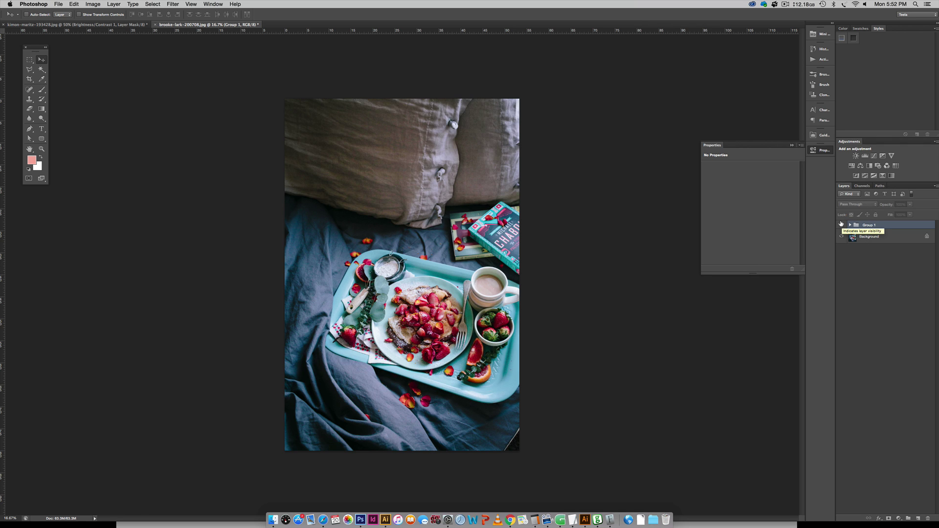
Add a Hue/Saturation layer with Saturation -100 above the Background, and swap its visibility with Group 1 to compare the two conversions.
click(856, 239)
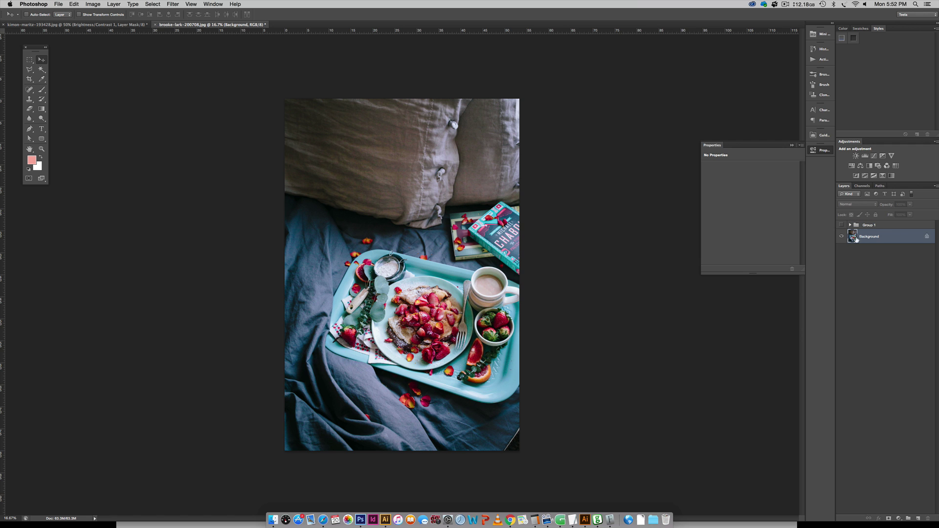
click(852, 166)
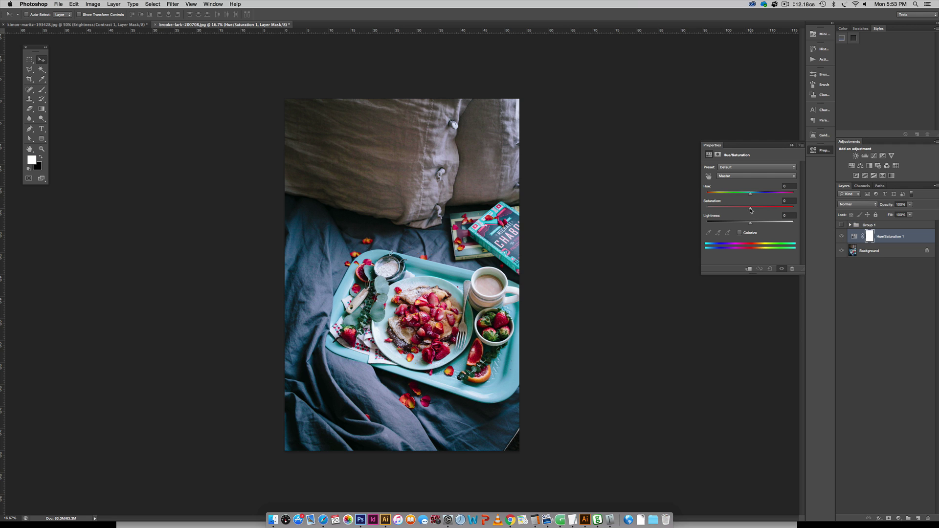
drag(751, 208, 629, 205)
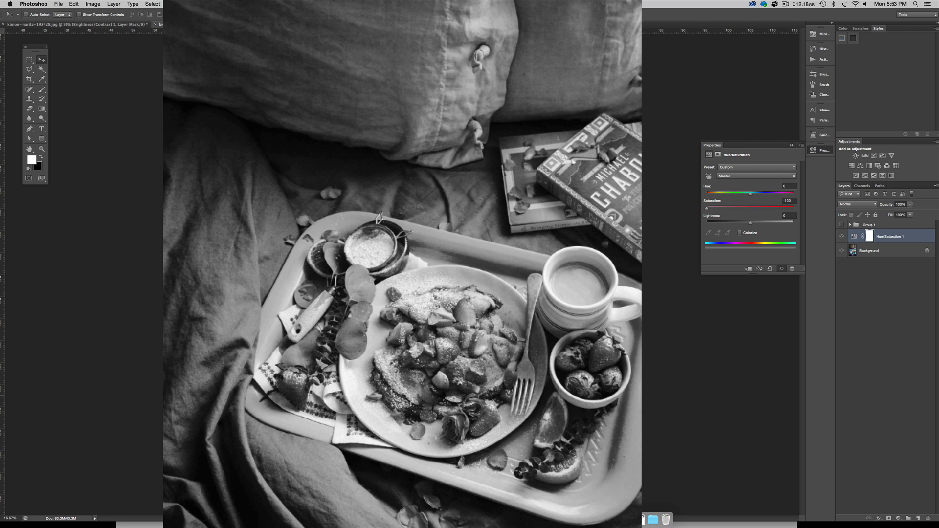
click(842, 236)
click(841, 224)
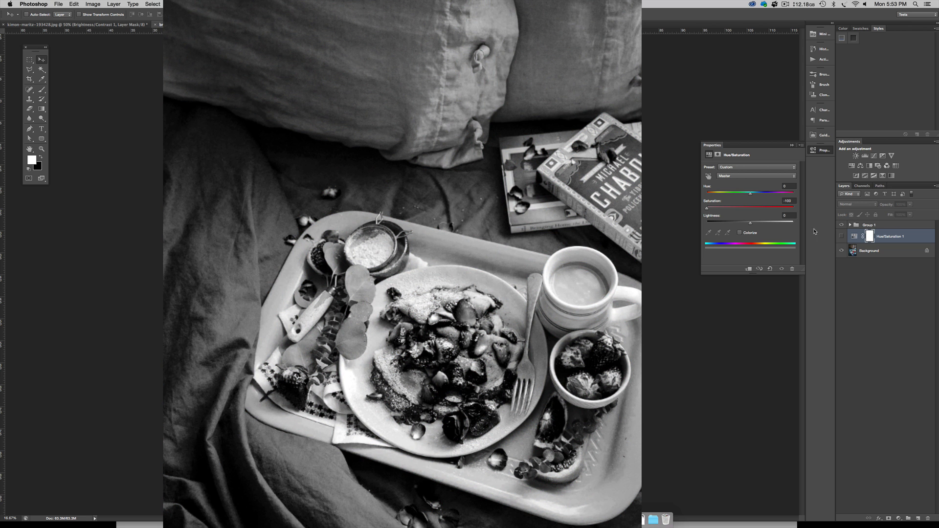